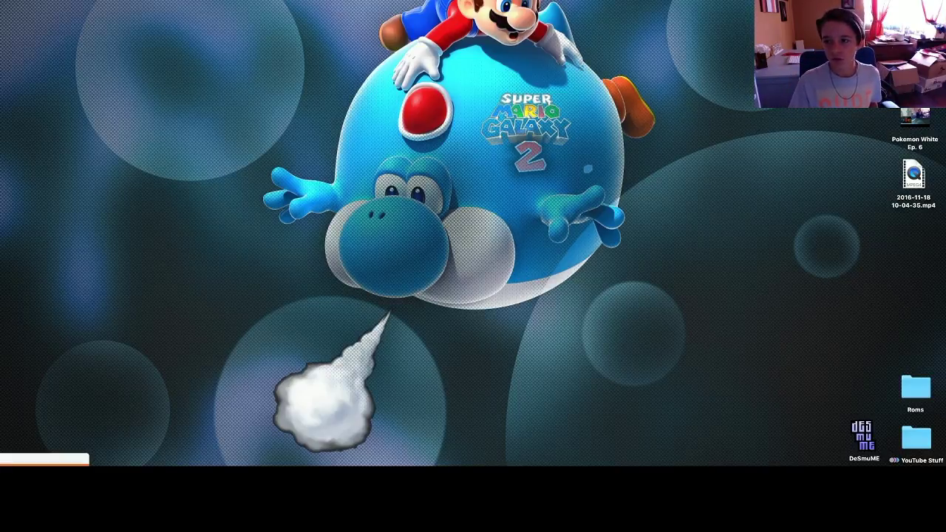
Step: Open the Pokemon White Ep. 6 video from the desktop for playback
mouse_move(923, 117)
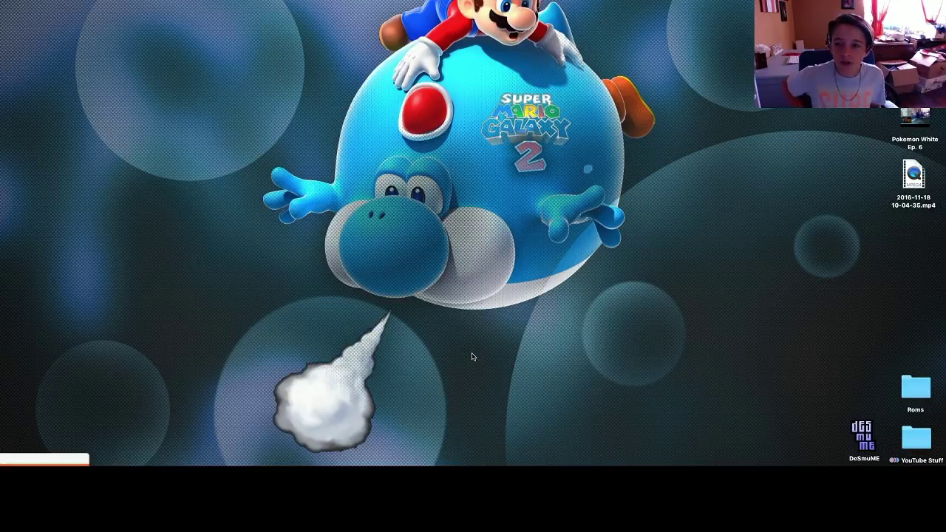
double_click(927, 111)
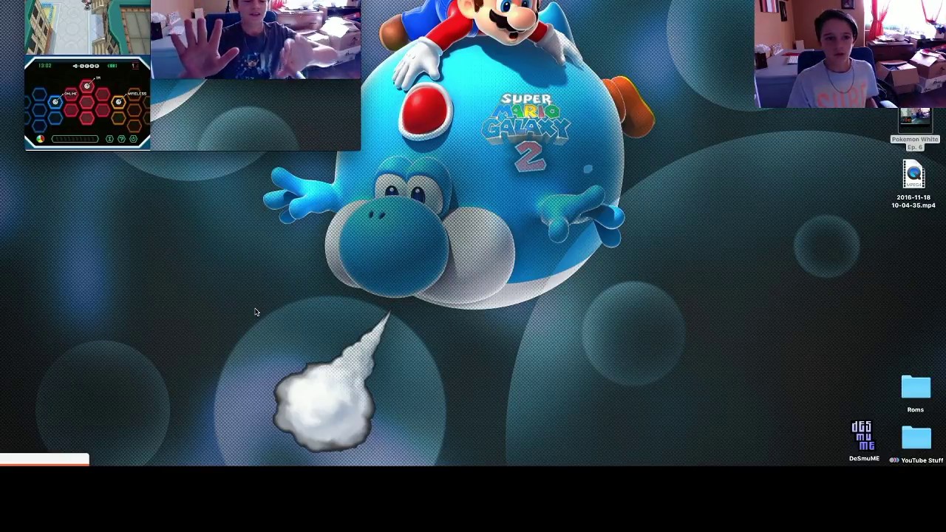
mouse_move(144, 74)
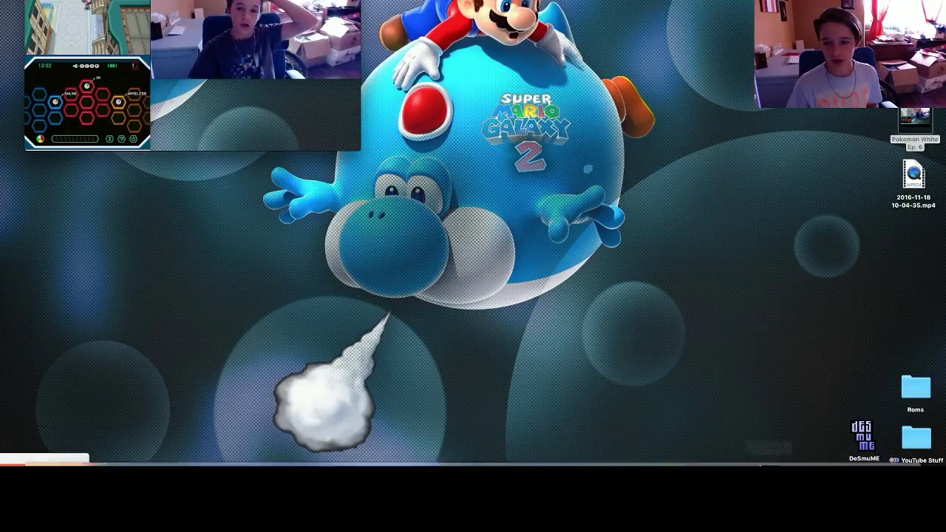
Step: Restore the minimized DeSmuME game window and place it near the middle of the desktop
mouse_move(765, 460)
click(843, 447)
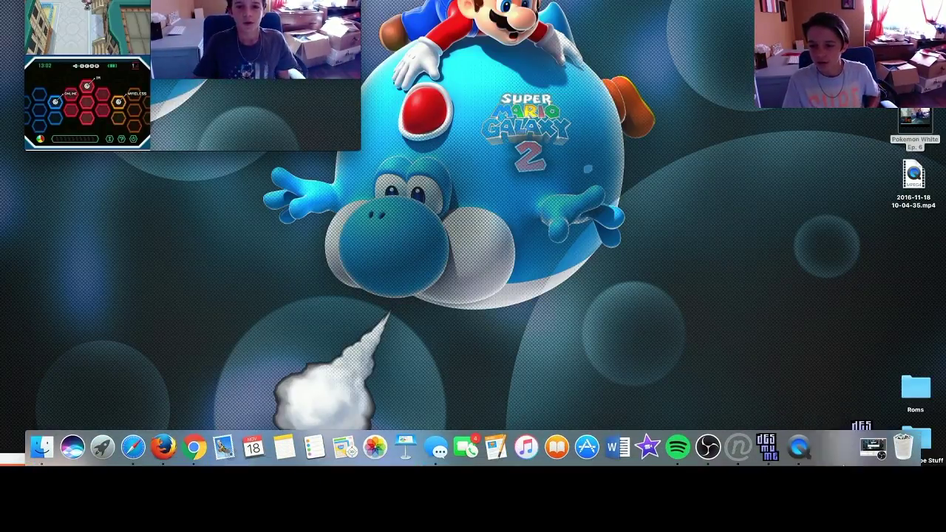
drag(402, 140, 520, 159)
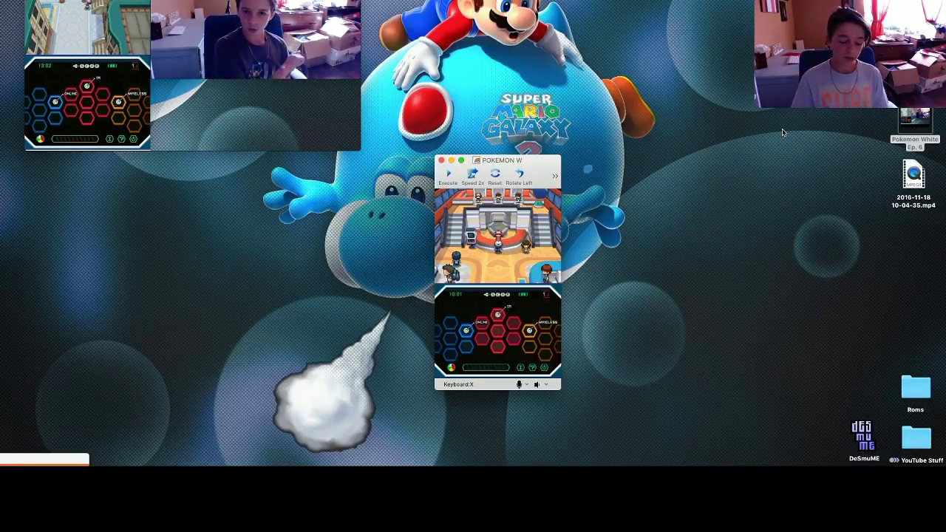
Step: Search the computer for "quick" and switch to QuickTime Player
key(super+space)
text(quick)
key(Return)
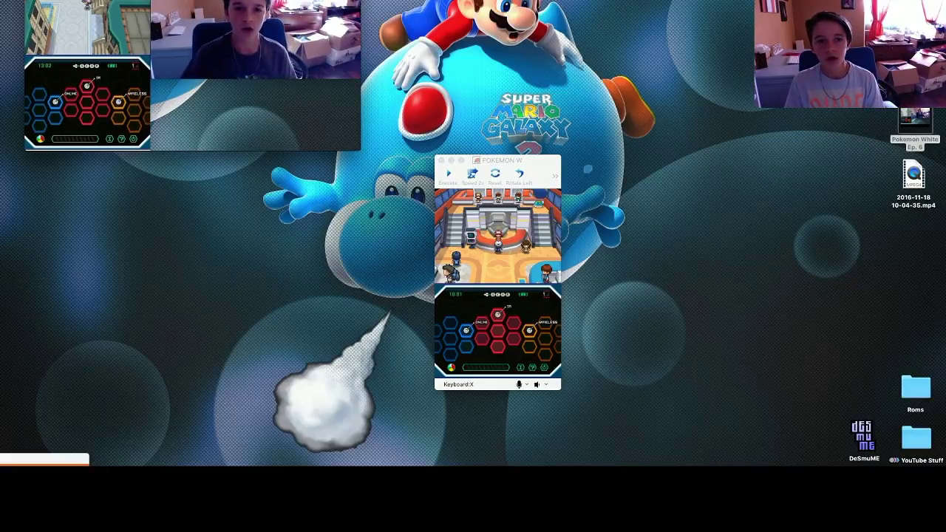
click(714, 298)
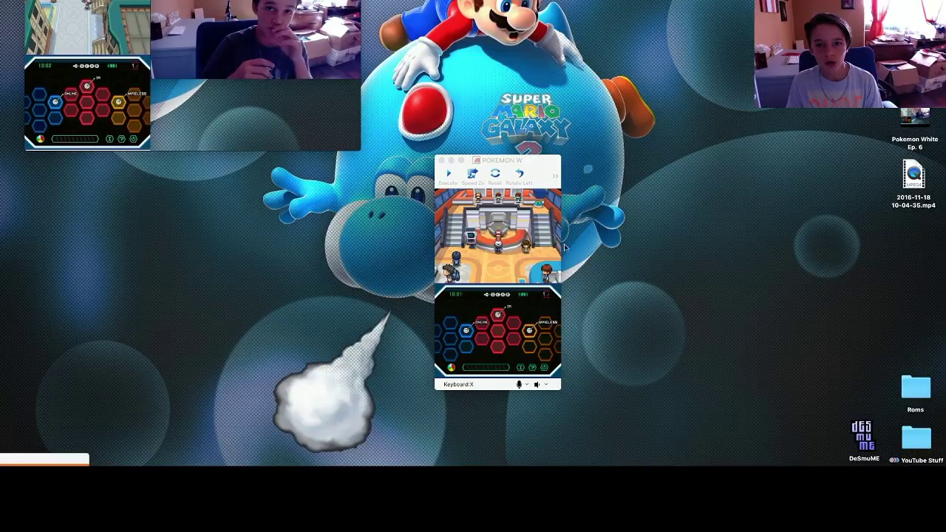
Step: Create a new movie recording, shrink its webcam preview and park it in the lower-left corner of the desktop
mouse_move(765, 462)
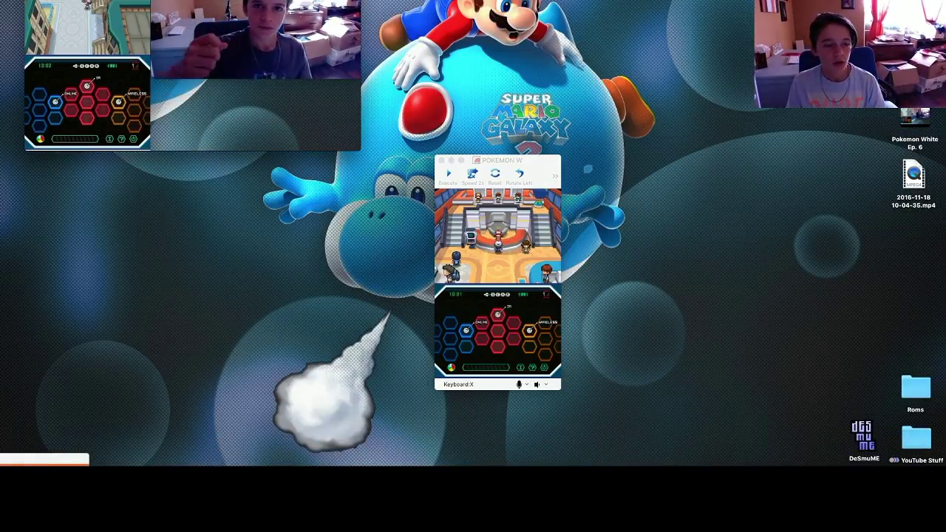
click(104, 1)
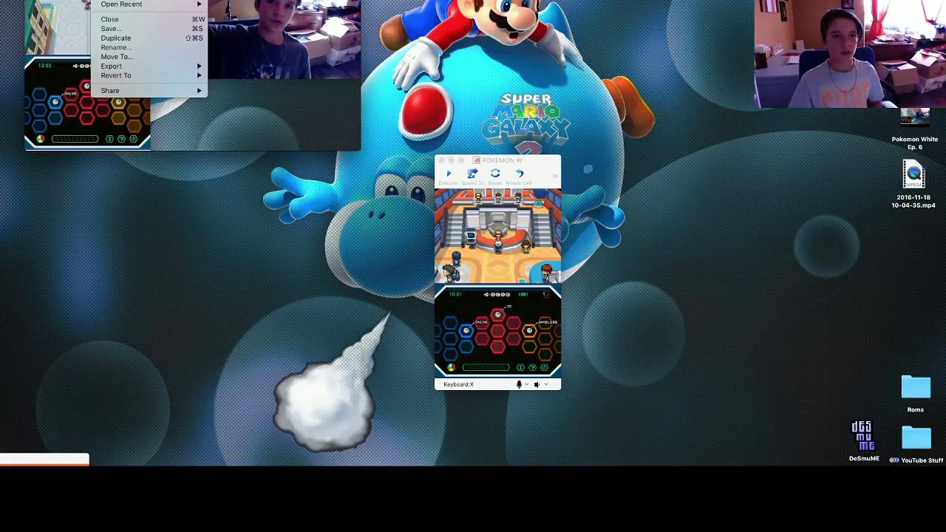
click(125, 1)
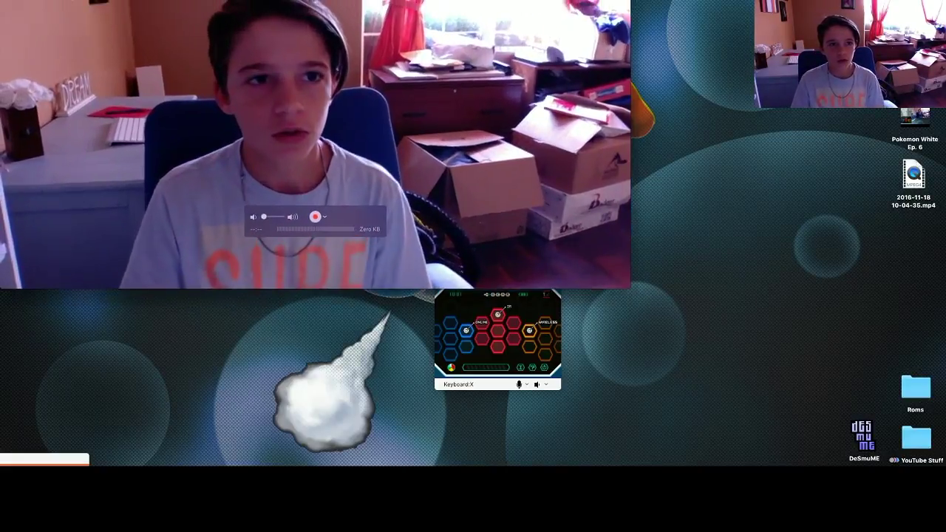
drag(630, 287, 249, 123)
drag(64, 5, 141, 391)
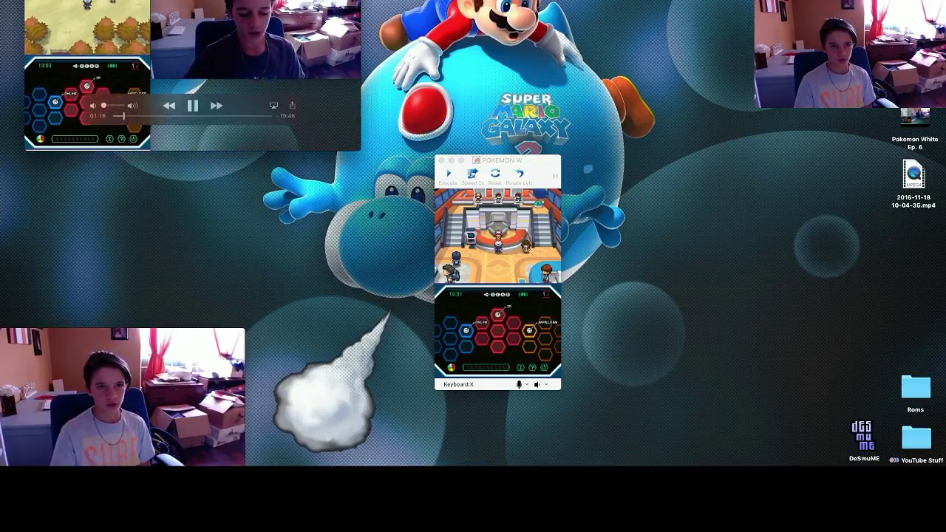
Step: Move the playing episode video further into the corner, create a new screen recording and place its window above the game
drag(184, 67, 160, 43)
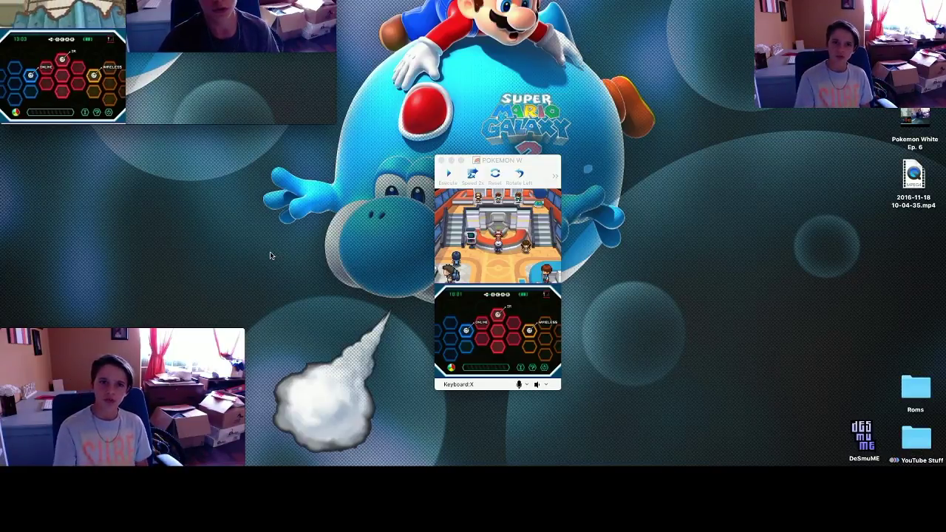
mouse_move(170, 89)
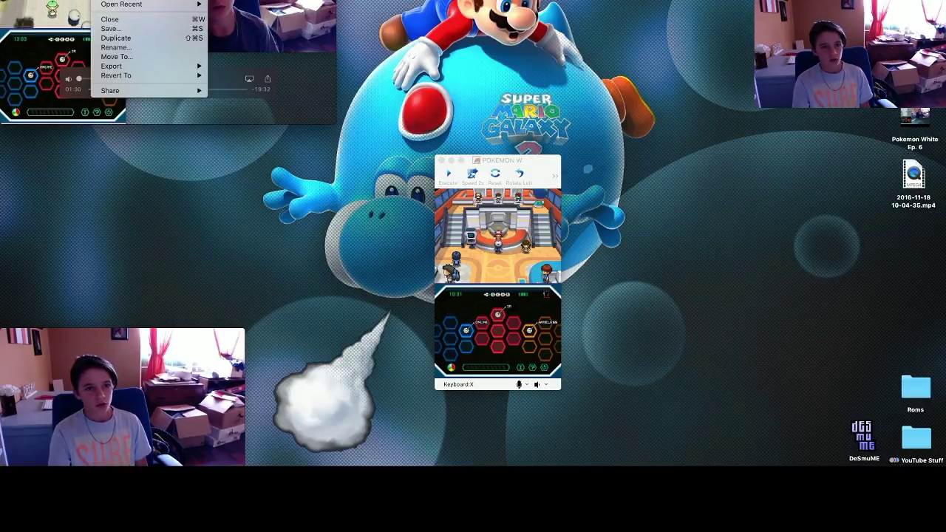
key(ctrl+alt+super+n)
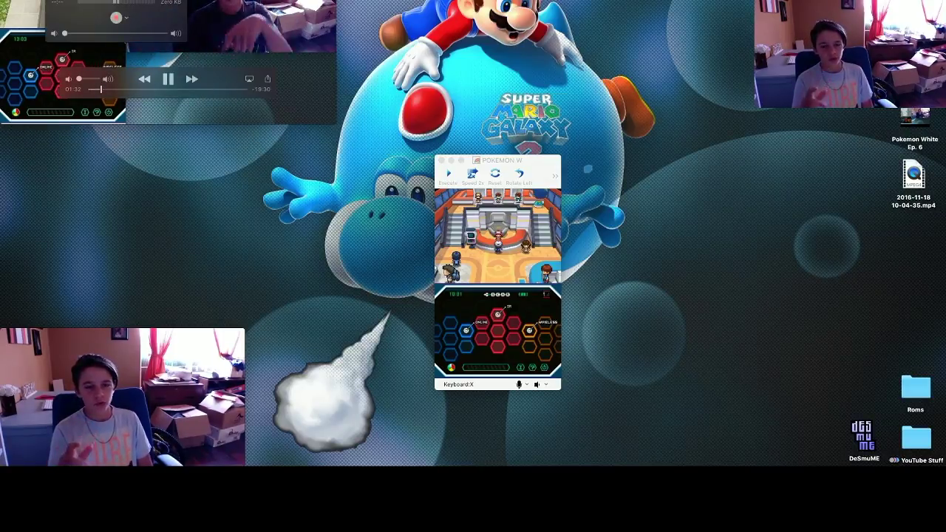
drag(118, 1, 648, 76)
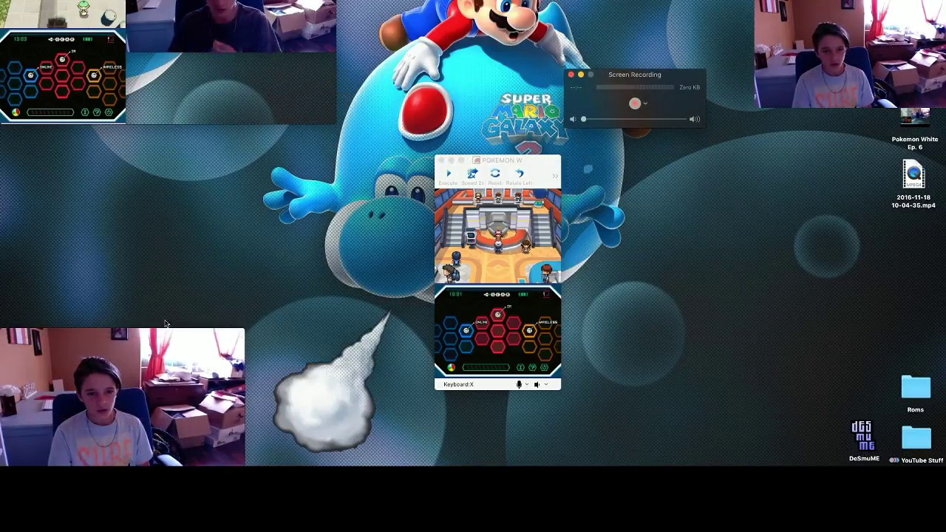
Step: Place the webcam preview directly to the right of the game, shrink it and align its upper edge with the game's upper screen
key(alt+super+n)
drag(460, 269, 725, 195)
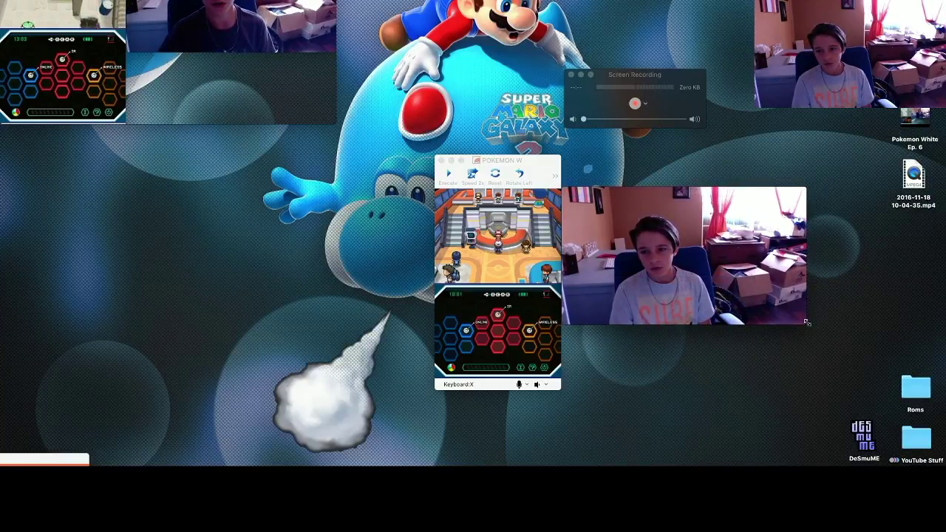
drag(807, 323, 773, 305)
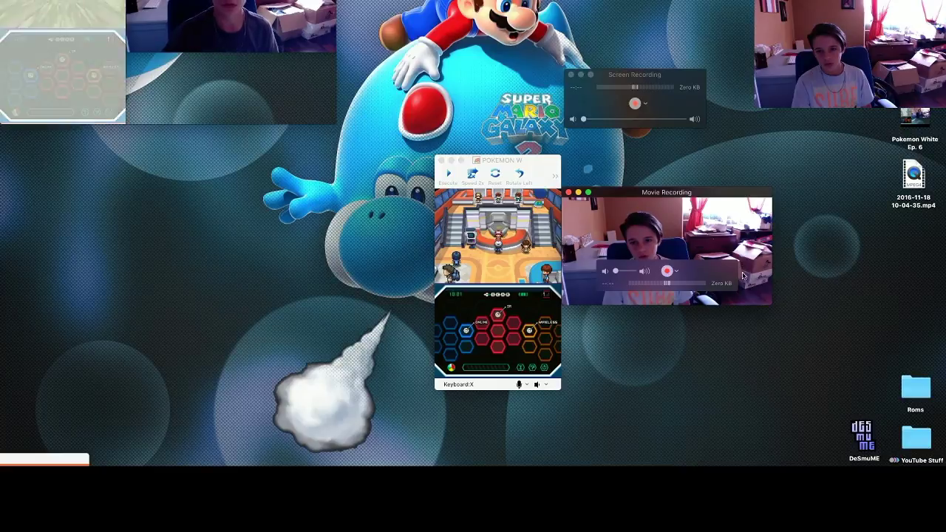
mouse_move(658, 191)
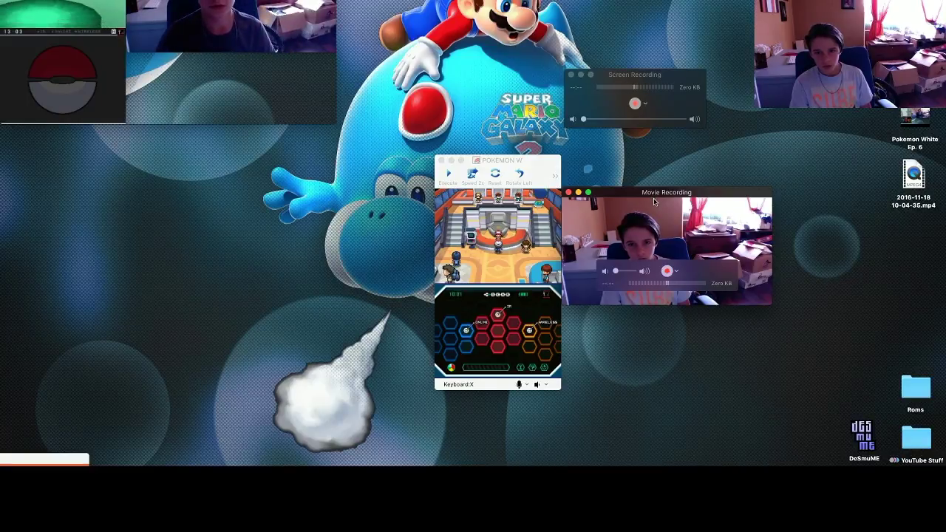
drag(655, 193, 653, 197)
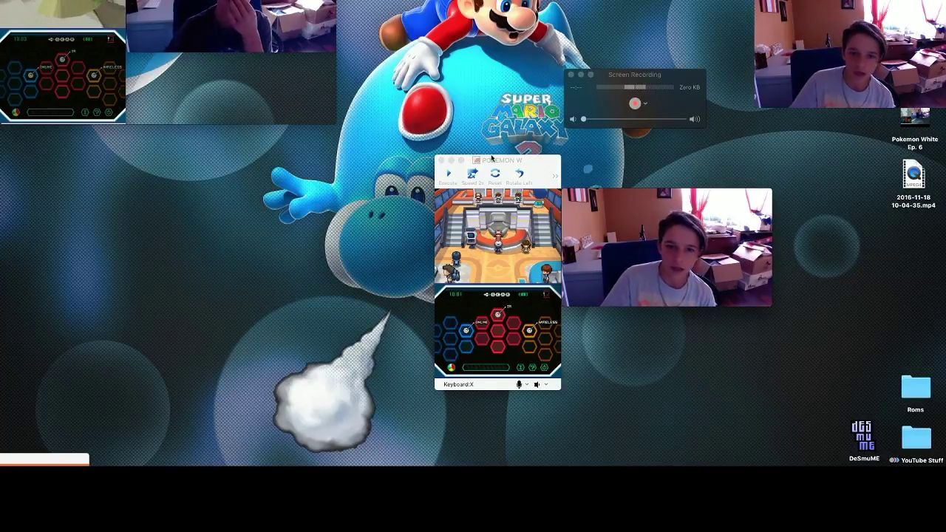
Step: Resume the paused game and move the Screen Recording window to the left of it
click(452, 171)
click(452, 172)
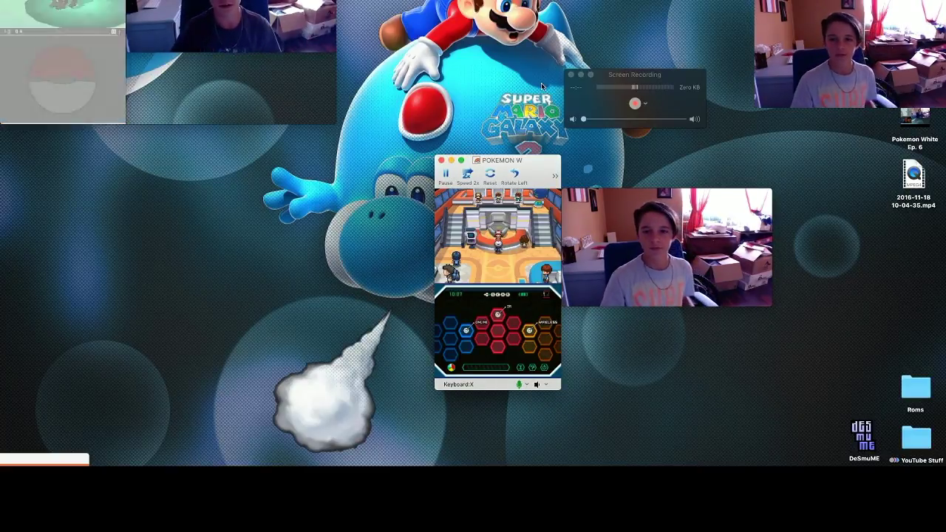
drag(626, 77, 313, 229)
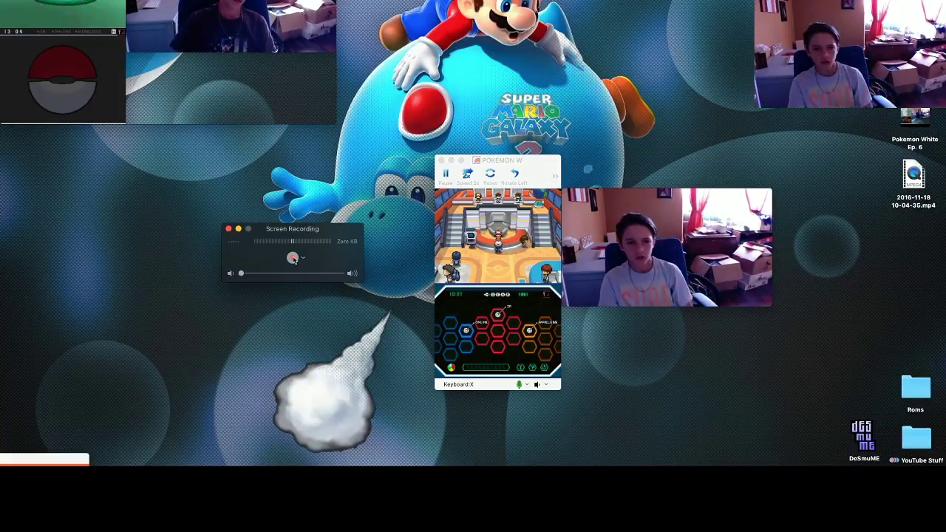
Step: Start a screen recording limited to a region enclosing both game screens and the webcam preview
click(294, 258)
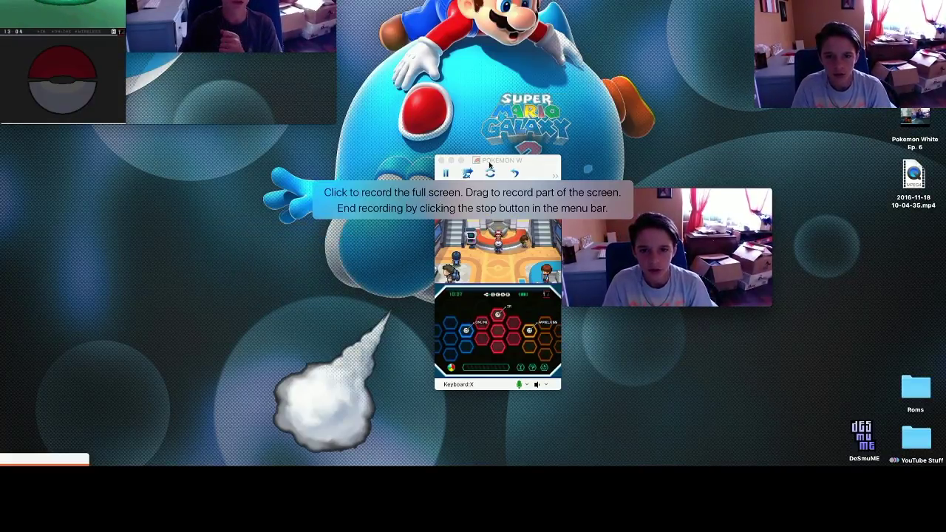
mouse_move(437, 192)
mouse_down()
mouse_move(443, 206)
mouse_move(437, 193)
mouse_up()
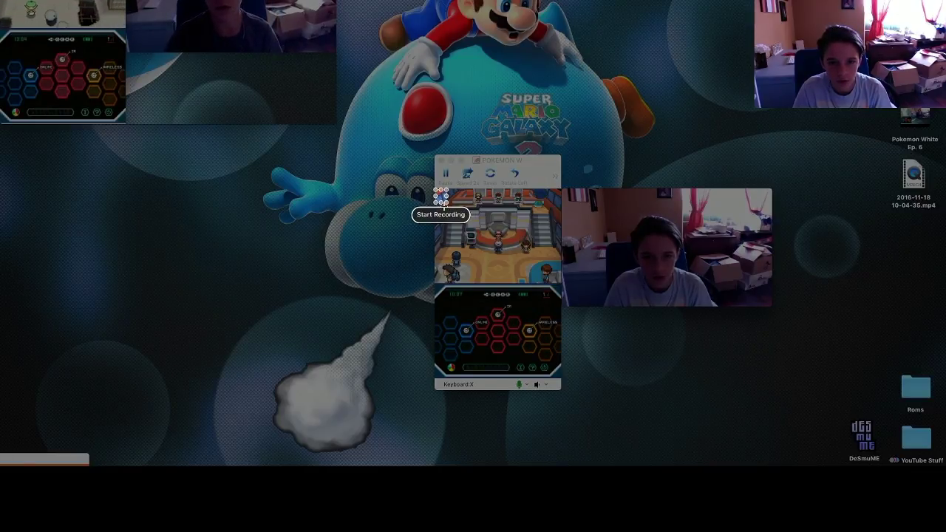
drag(447, 203, 647, 380)
drag(698, 379, 773, 374)
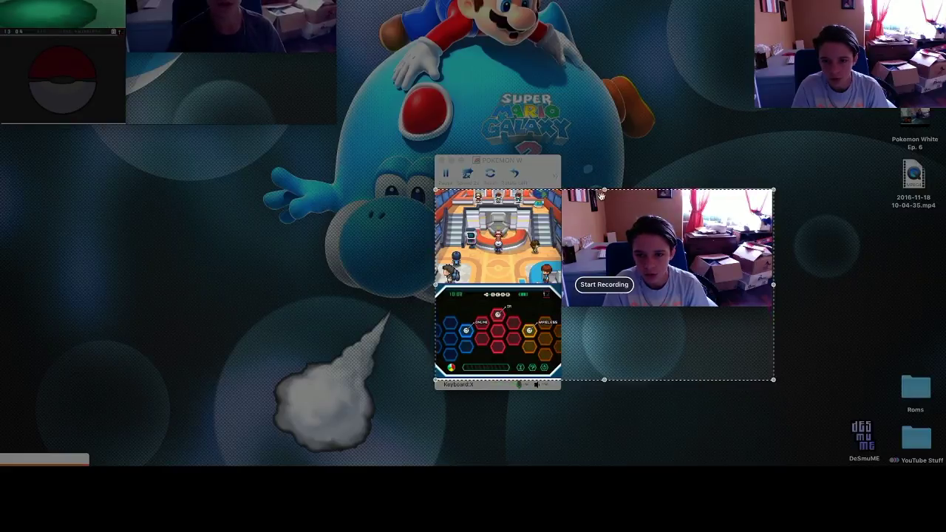
drag(604, 191, 605, 190)
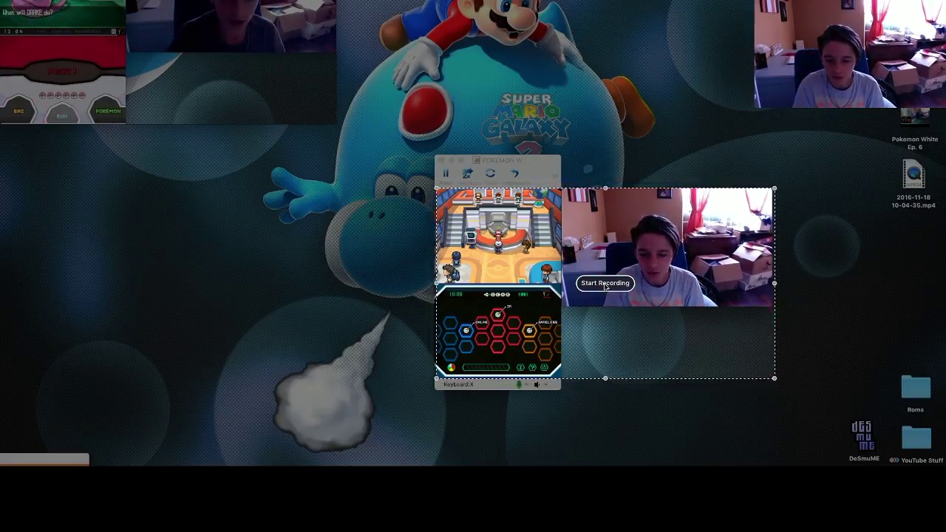
key(Return)
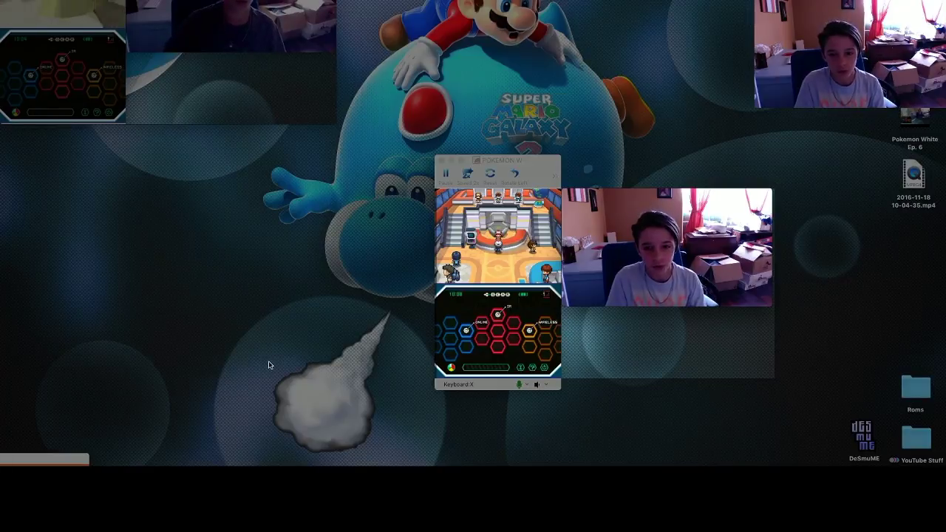
Step: Switch to the game and walk the character out of the Pokémon Center into the town
click(497, 160)
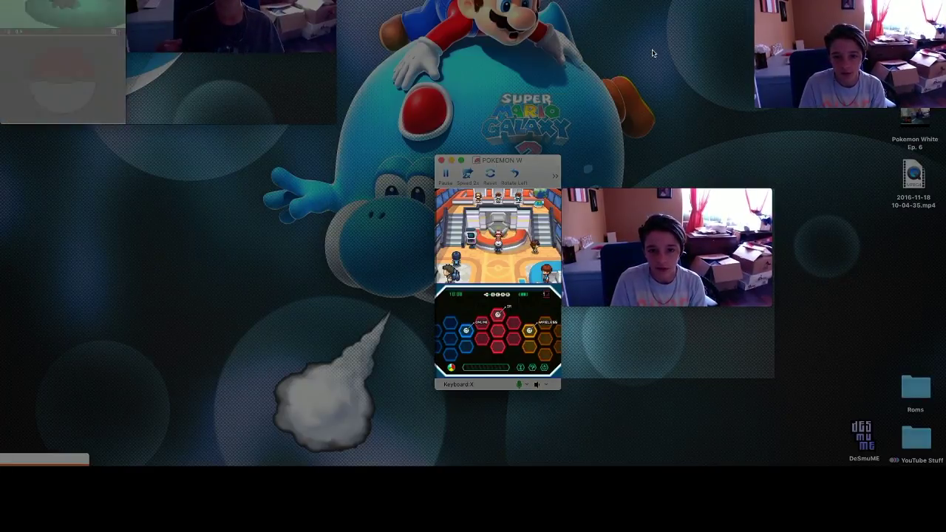
key(Right)
key(Down)
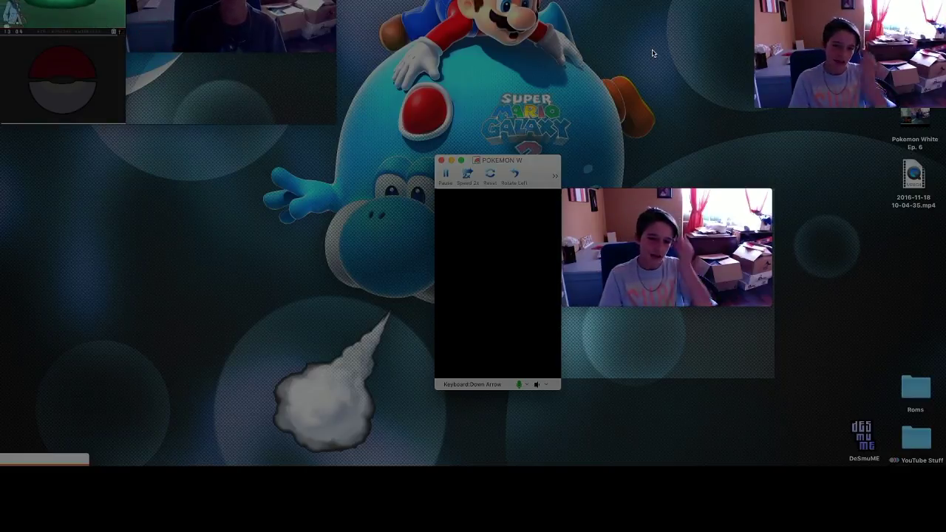
key(Up)
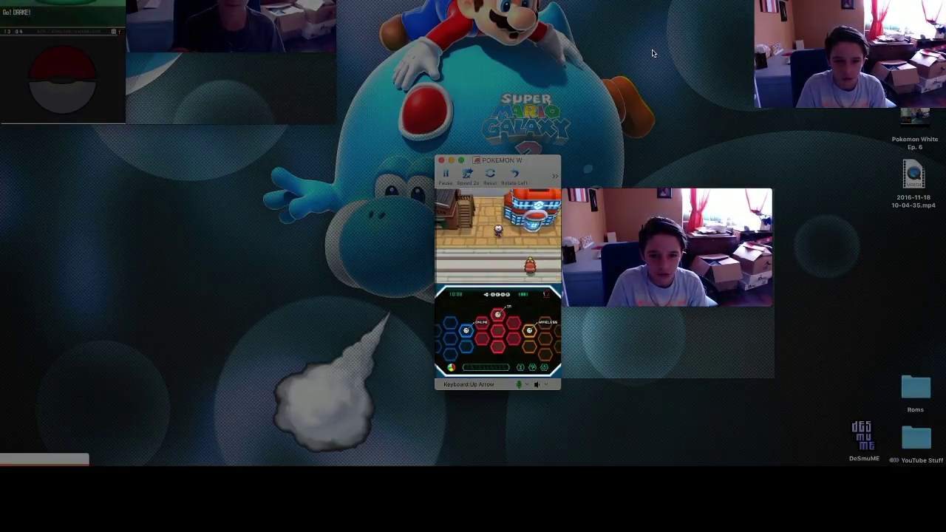
Step: Open and close the game menu, and walk the character through the town to the road along the orange bushes
key(s)
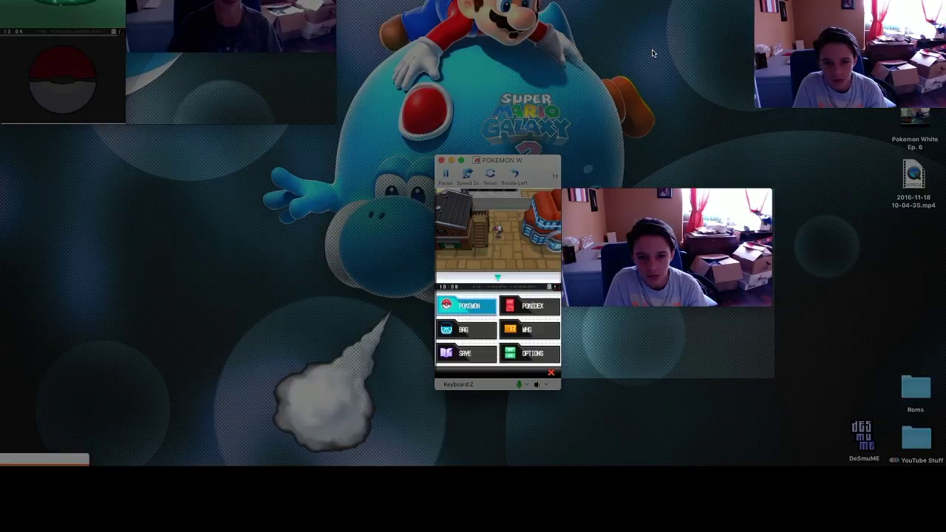
key(Right)
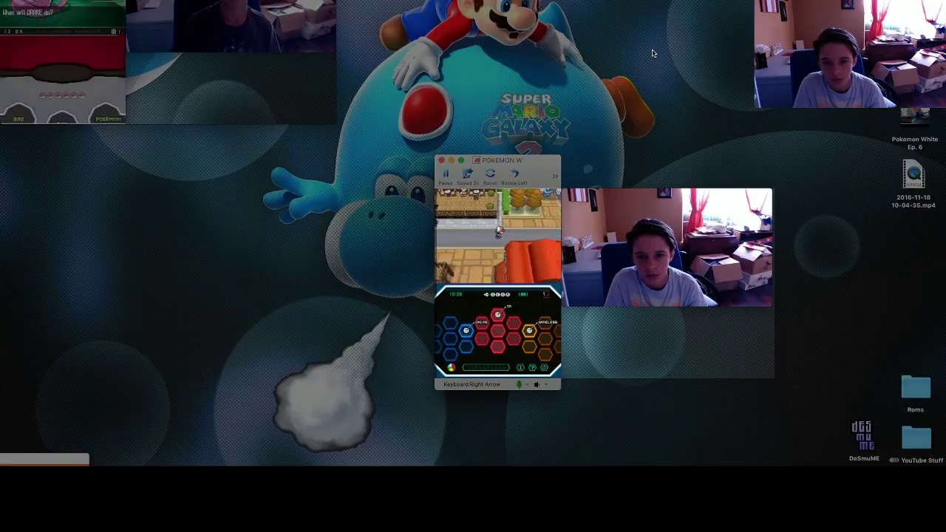
key(Down)
key(Right)
key(Down)
key(Left)
key(Down)
key(Left)
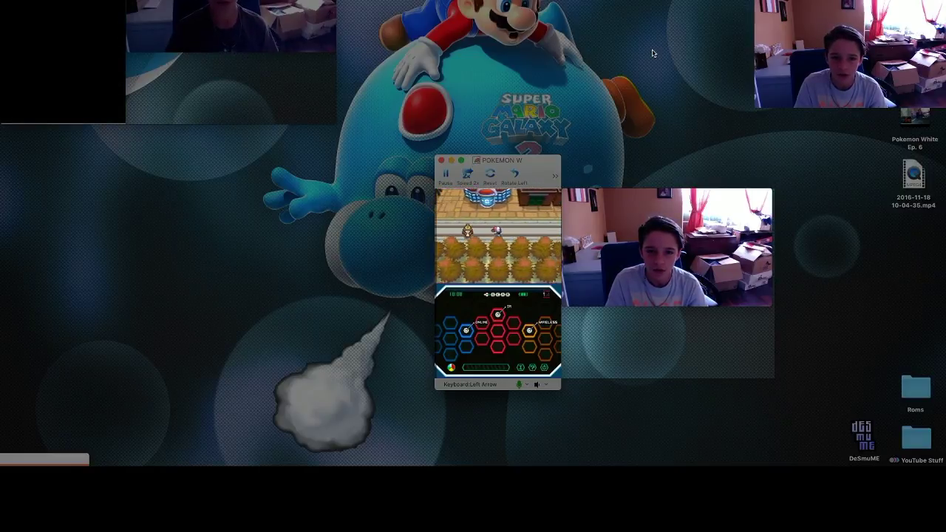
Step: Walk the character back up through the town to the grey street above the red-roofed building
mouse_move(722, 239)
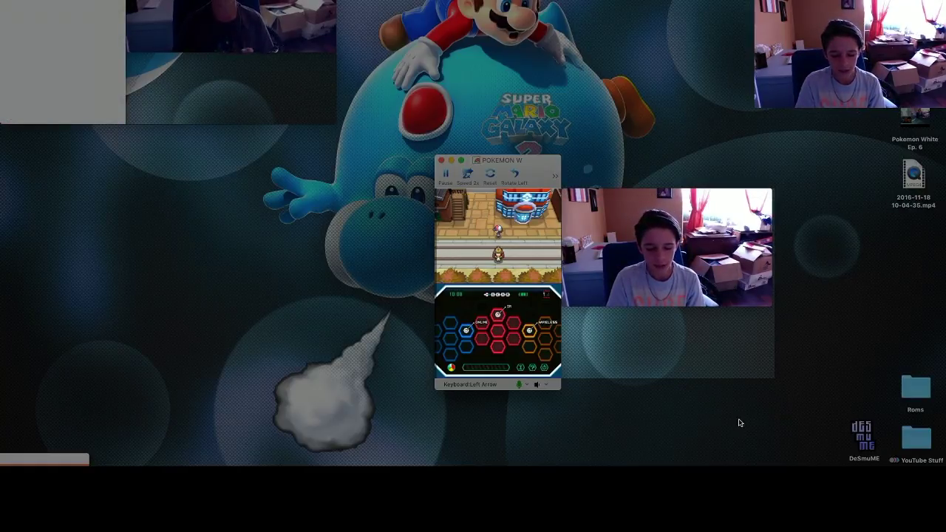
key(z)
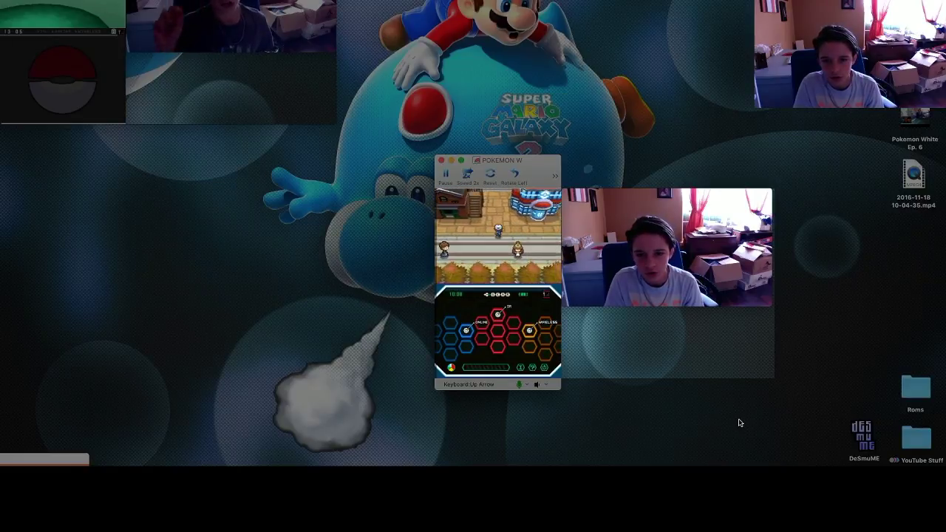
key(Up)
key(Down)
key(Right)
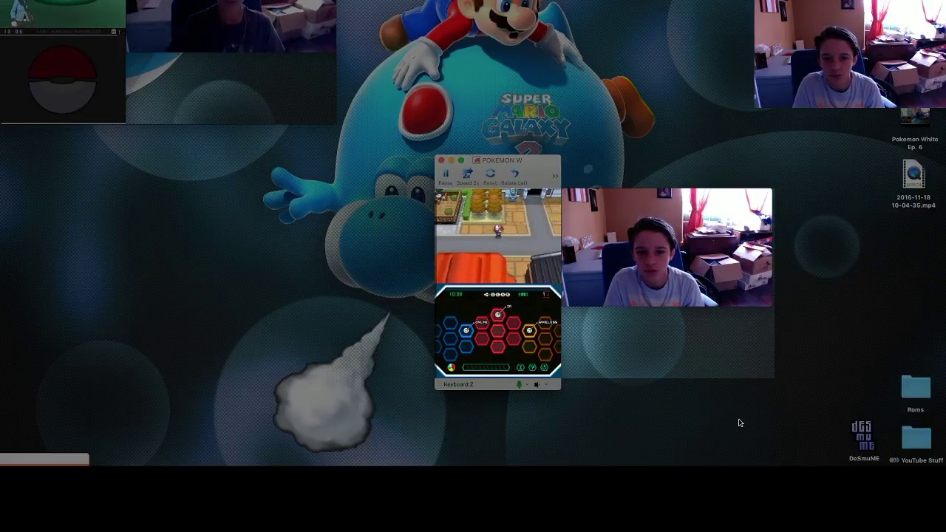
Step: Walk the character down the grey street to the road along the orange bushes, then west to the path between the two buildings
key(Down)
key(Right)
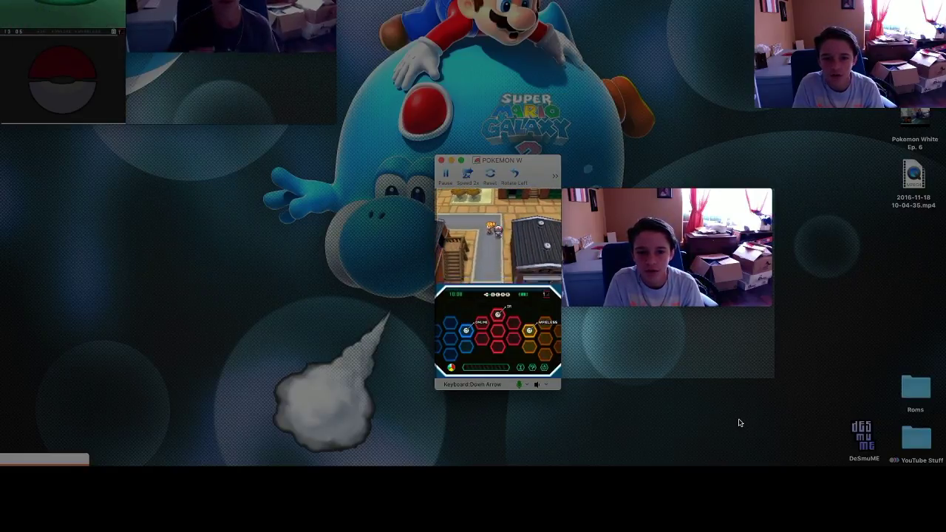
key(Down)
key(Right)
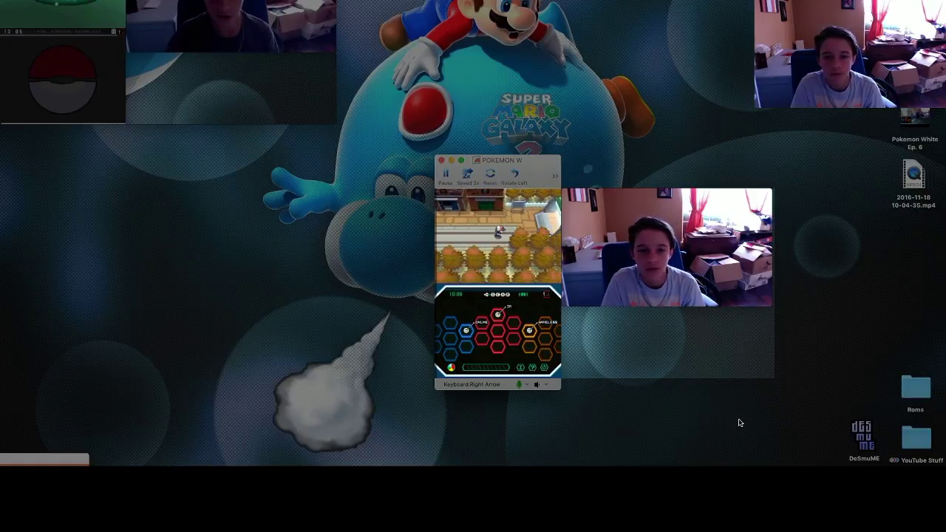
key(Left)
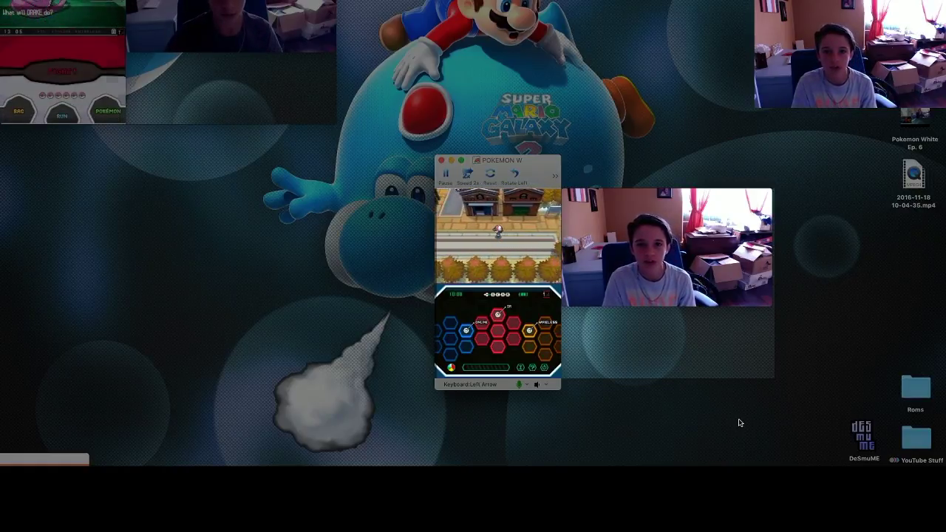
key(z)
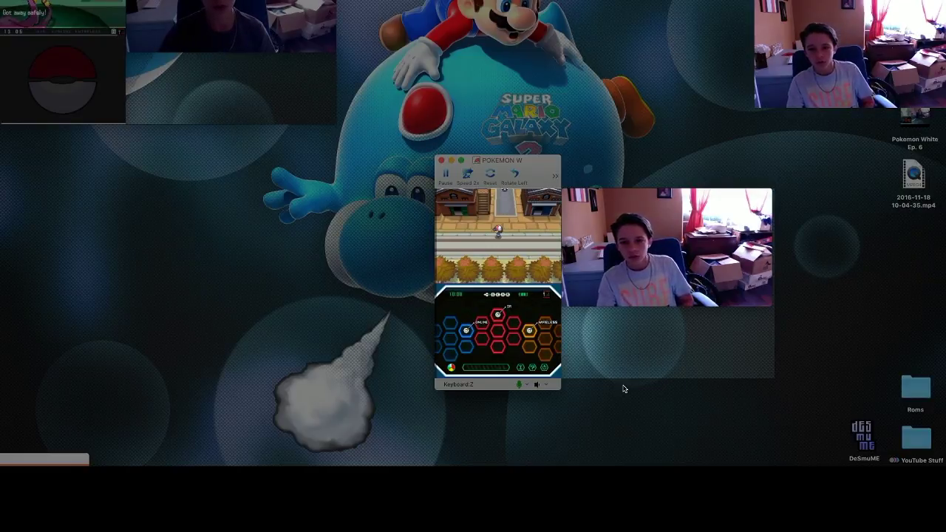
Step: Switch to QuickTime Player and stop the running screen recording
click(824, 456)
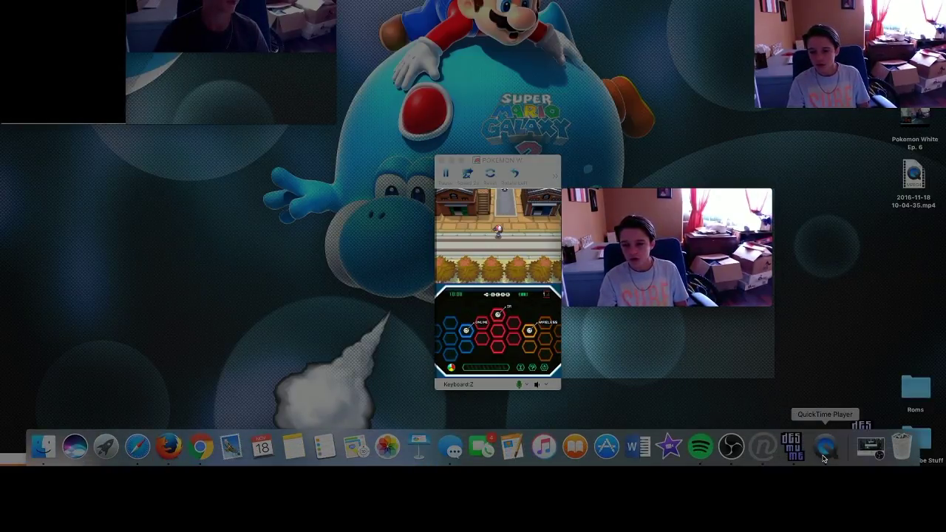
right_click(825, 457)
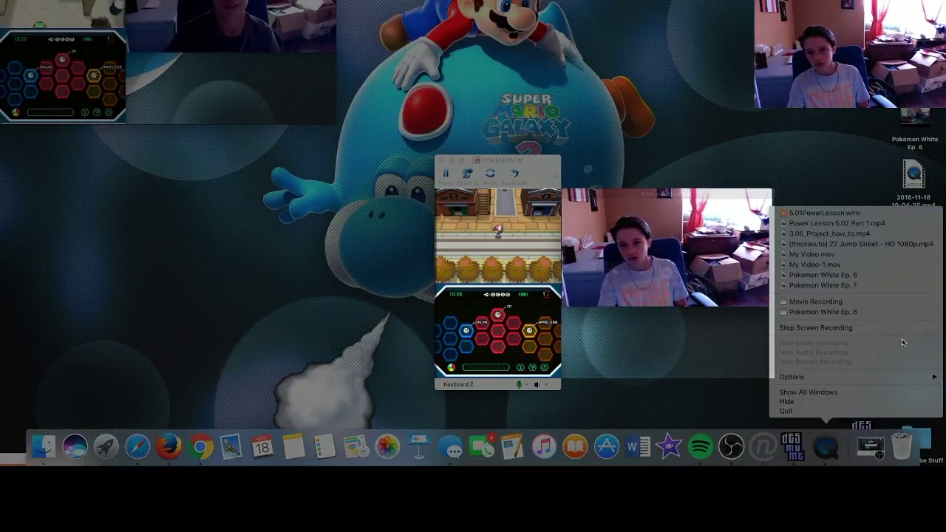
click(838, 329)
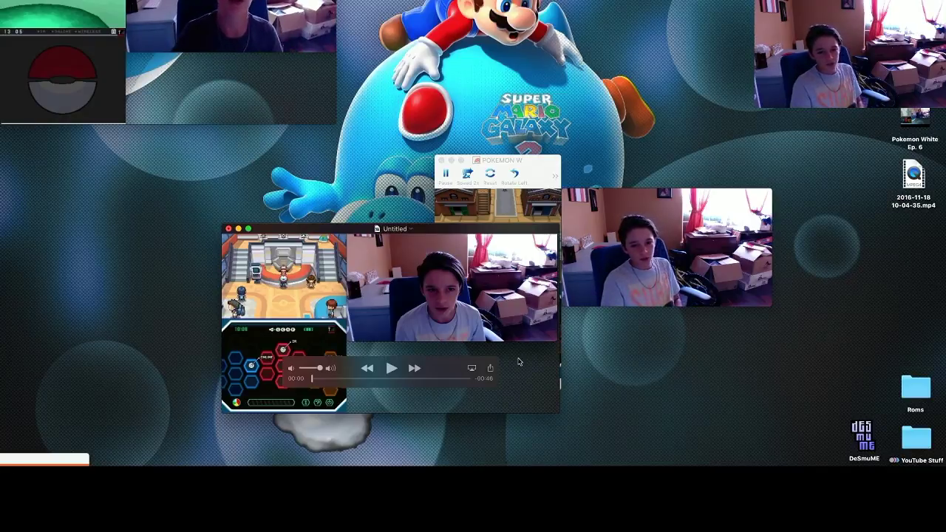
Step: Play back part of the new untitled screen recording, and close it without saving
click(385, 372)
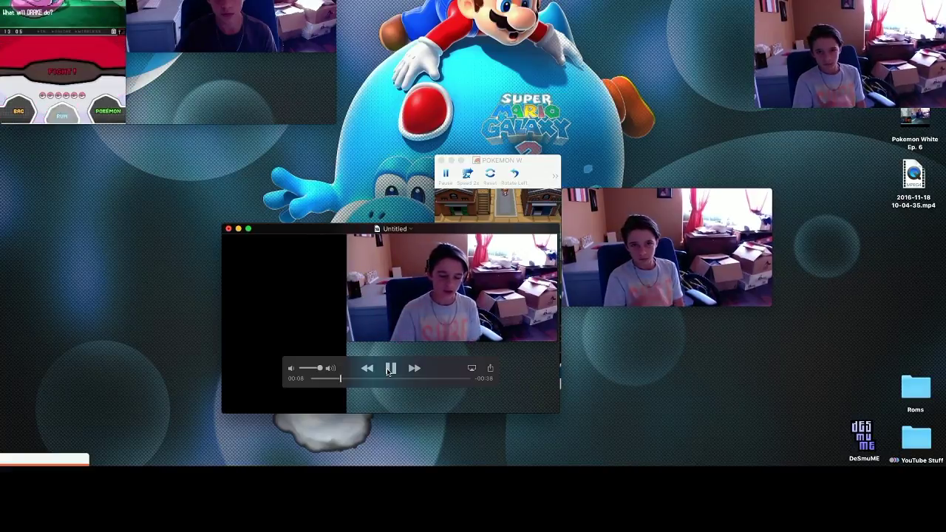
click(387, 372)
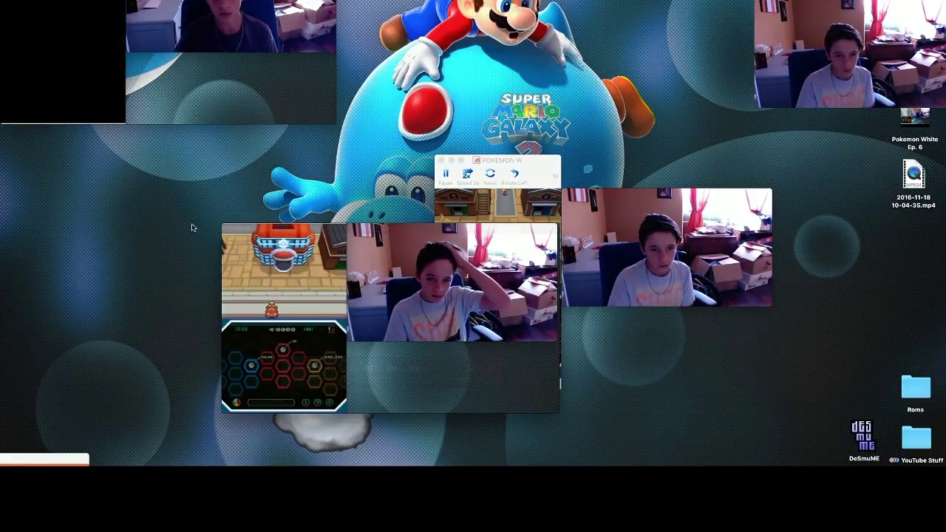
click(229, 229)
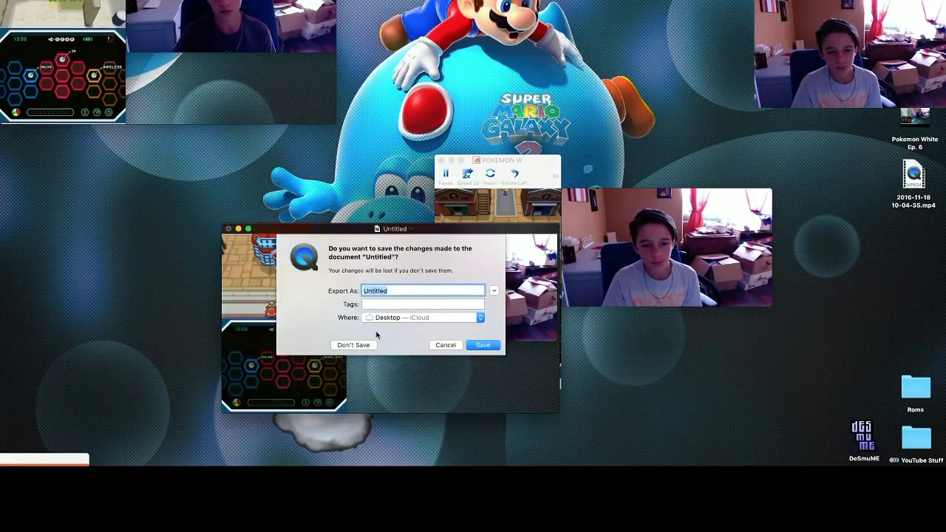
click(369, 349)
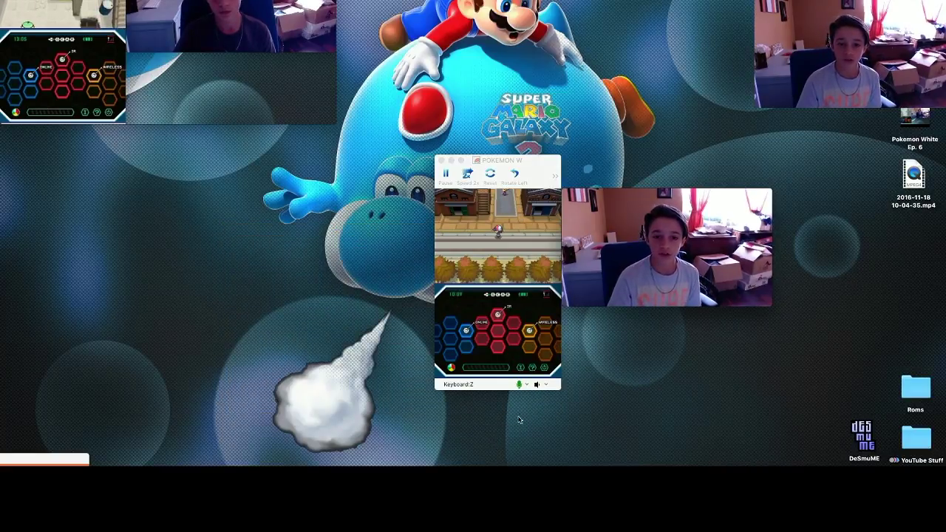